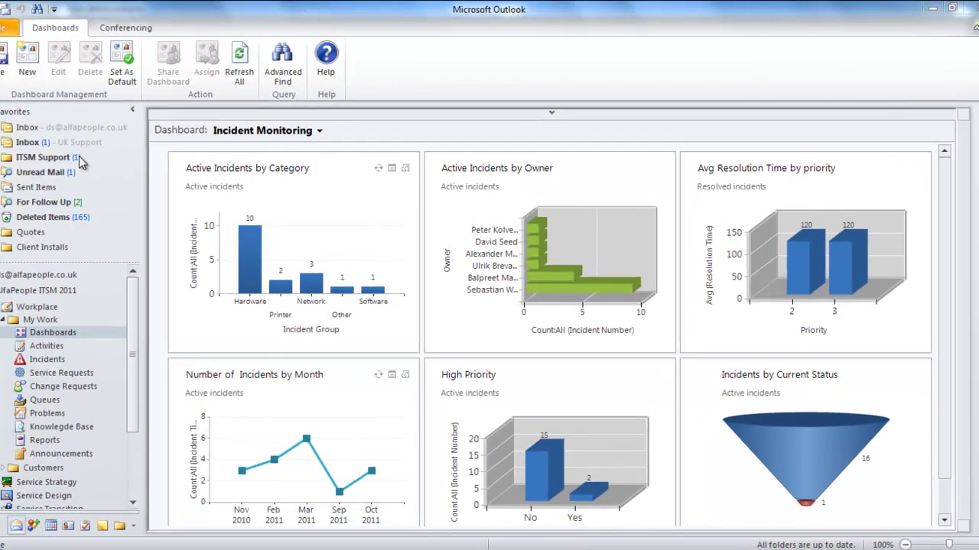
# Step: Check the ITSM Support mail folder, then show the 17 active incidents under My Work
pyautogui.click(98, 164)
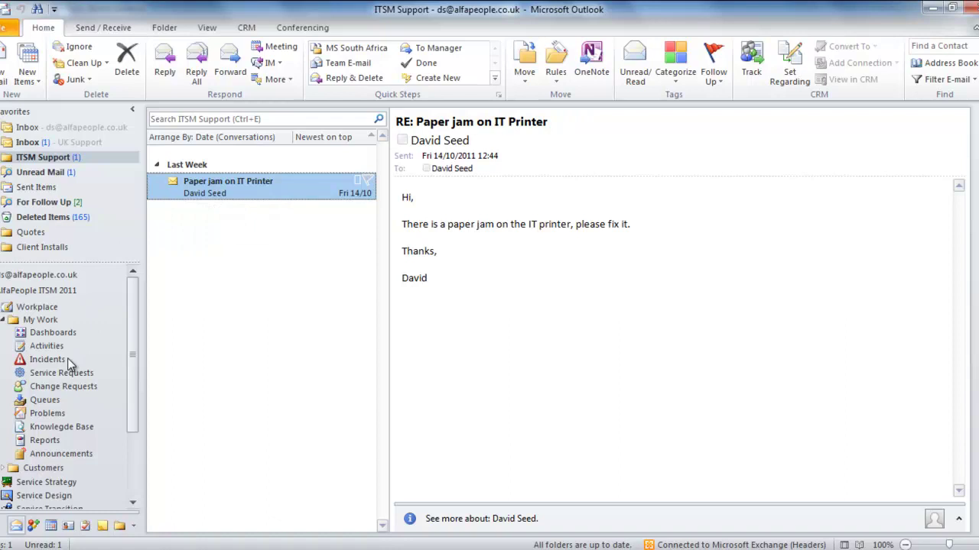
pyautogui.click(47, 359)
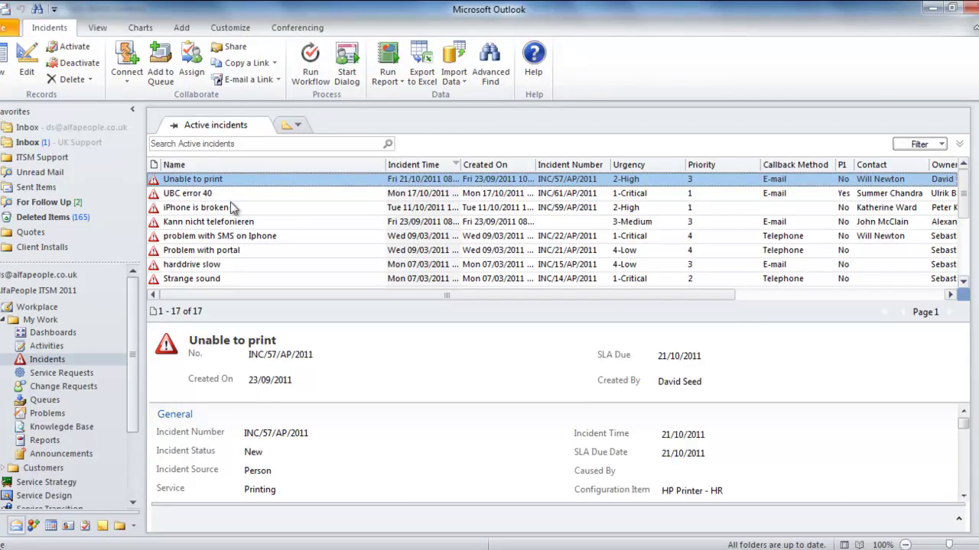
# Step: Open the 'Unable to print' incident form and show its Requester Details section
pyautogui.doubleClick(246, 182)
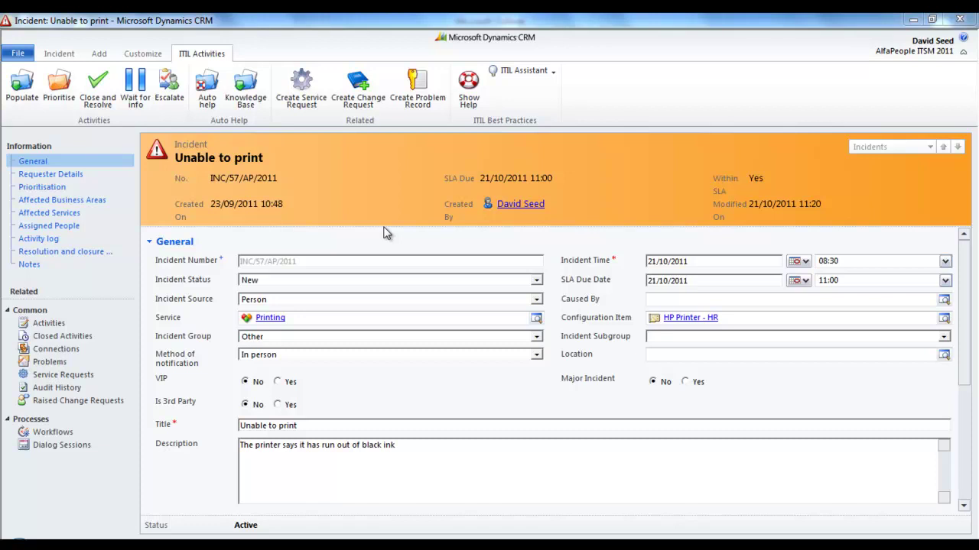
pyautogui.click(107, 175)
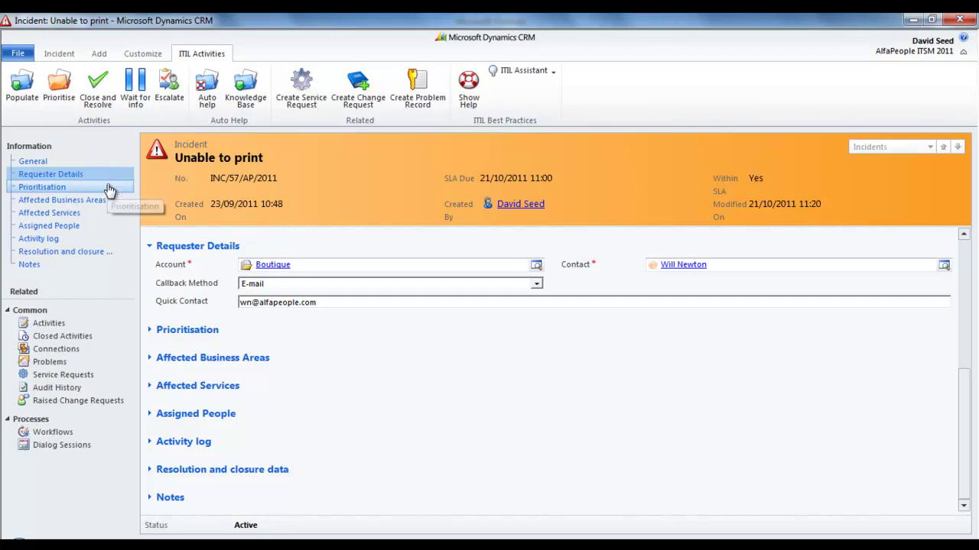
# Step: Review the incident's Prioritisation, Affected Business Areas and Assigned People sections
pyautogui.click(109, 189)
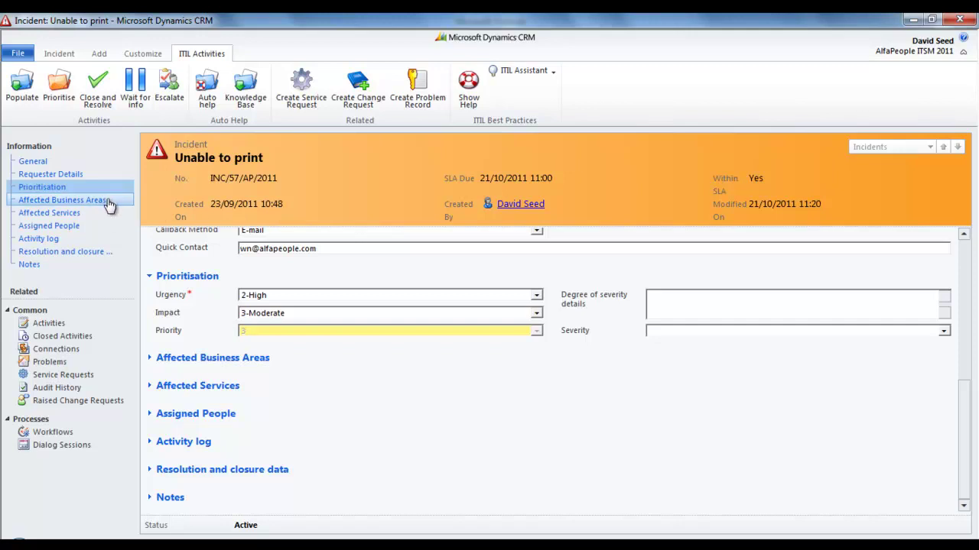
pyautogui.click(109, 205)
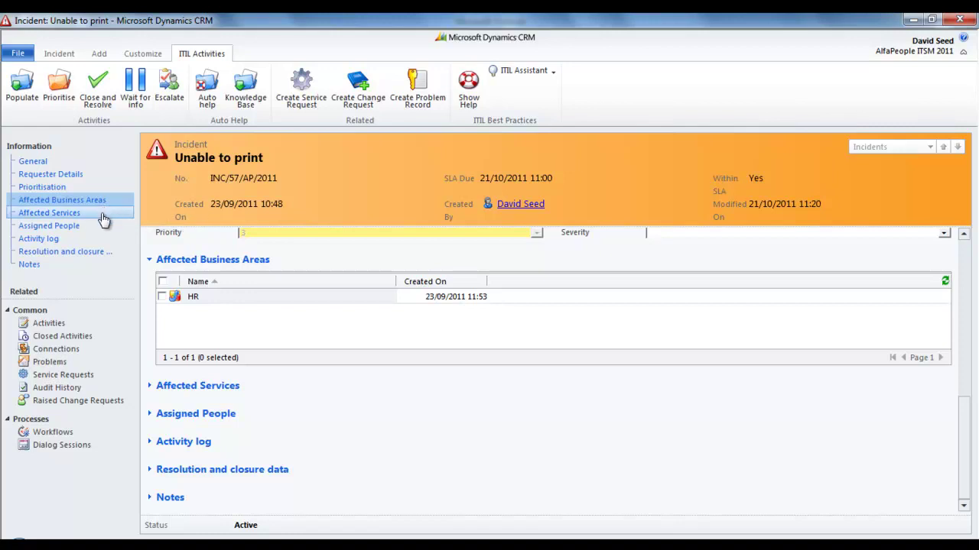
pyautogui.click(98, 229)
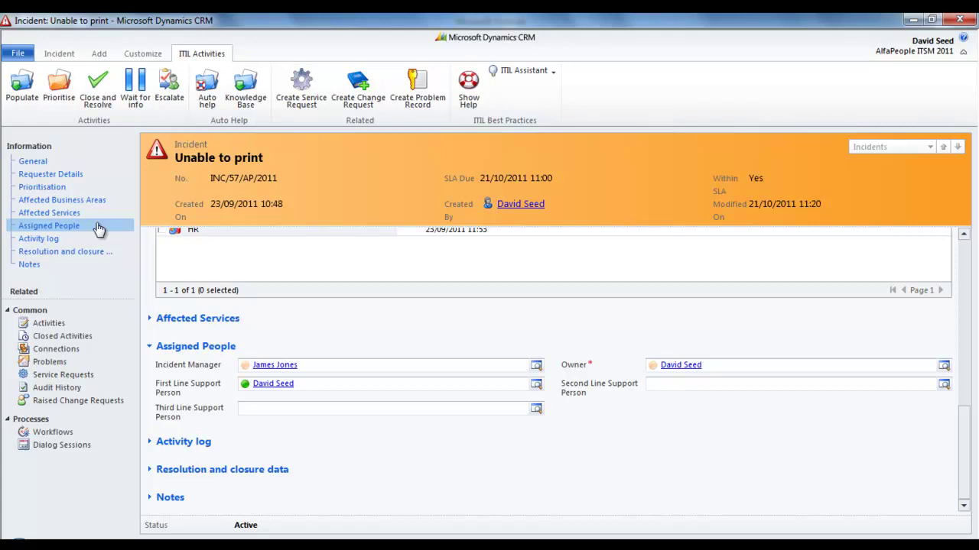
# Step: Show the incident's activity log, viewing one logged e-mail and closing it again
pyautogui.click(96, 240)
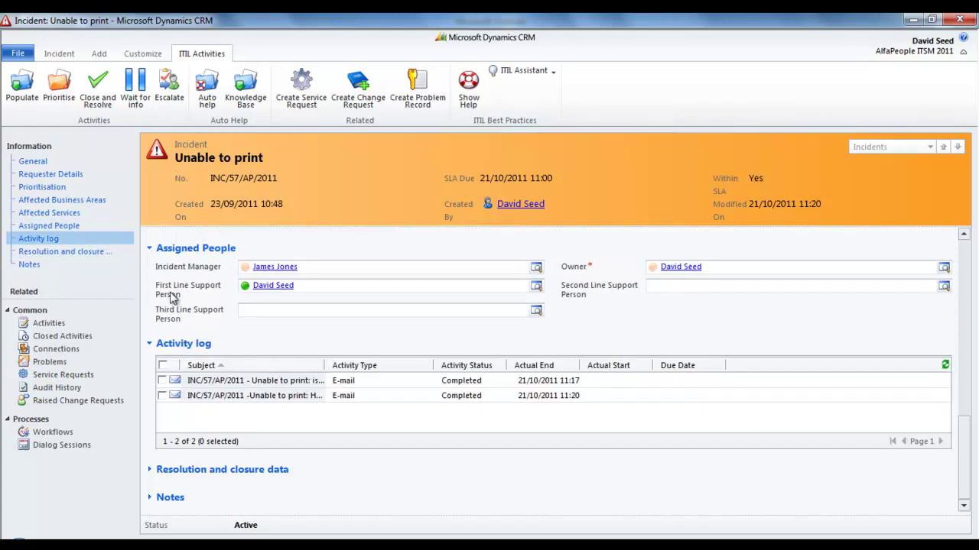
pyautogui.doubleClick(254, 390)
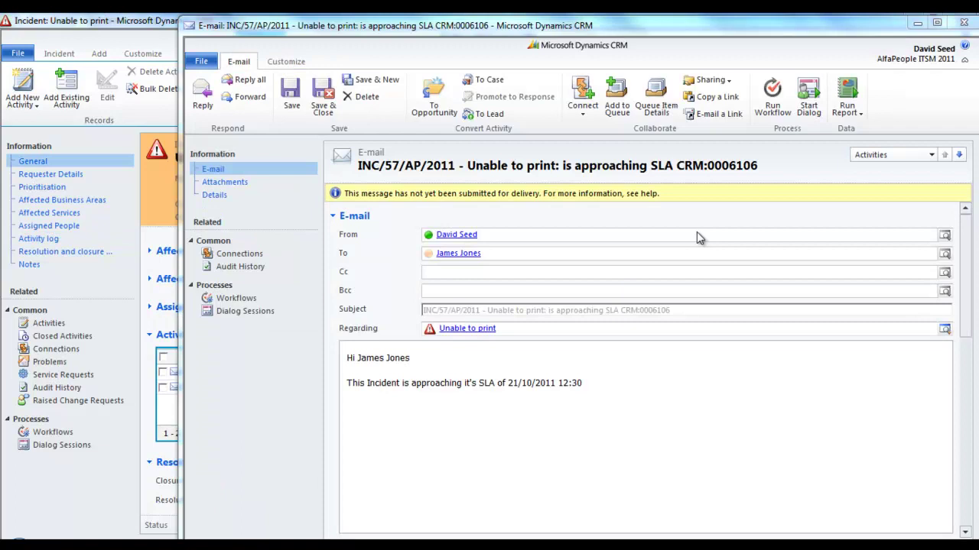
pyautogui.click(961, 24)
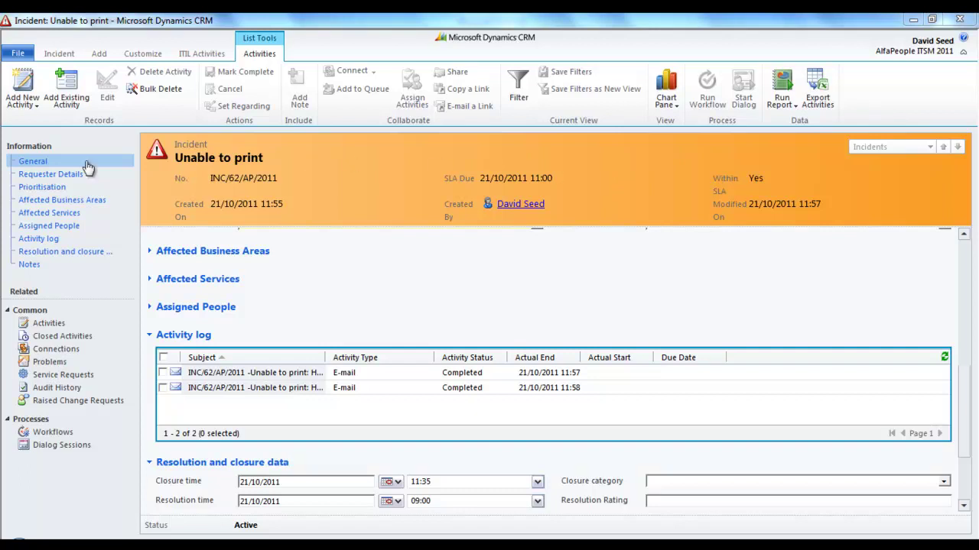
# Step: Set Incident Status to Closed and Closure category to Resolved, then Save & Close
pyautogui.click(36, 162)
pyautogui.click(298, 279)
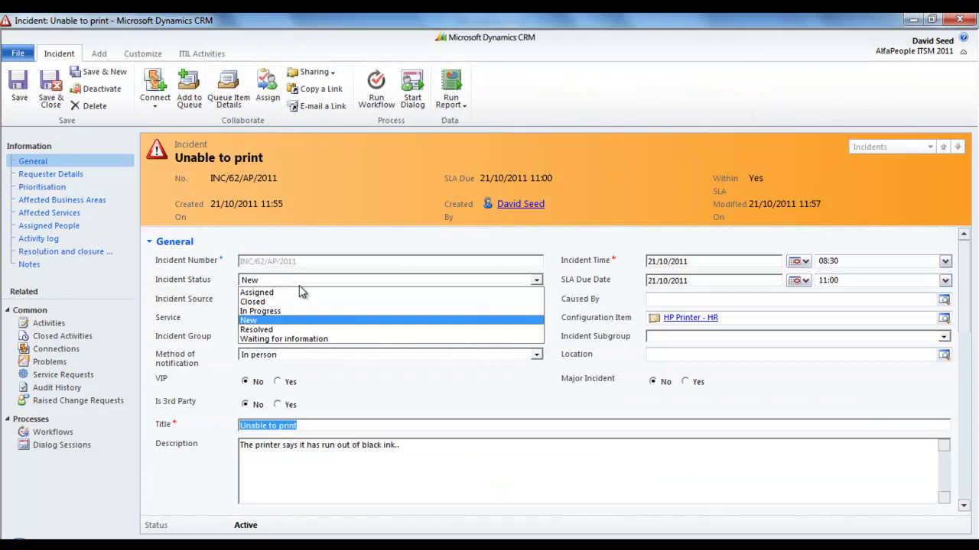
pyautogui.click(264, 295)
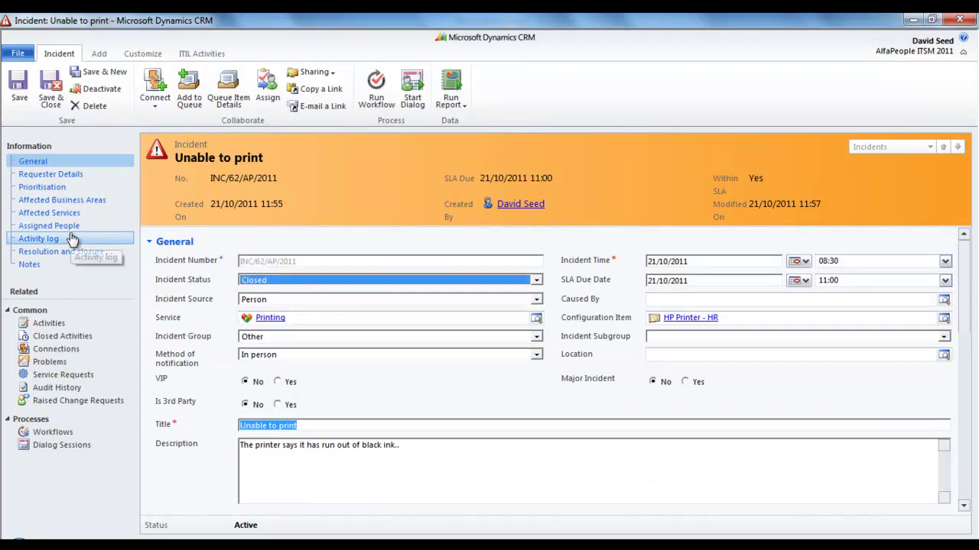
pyautogui.click(81, 239)
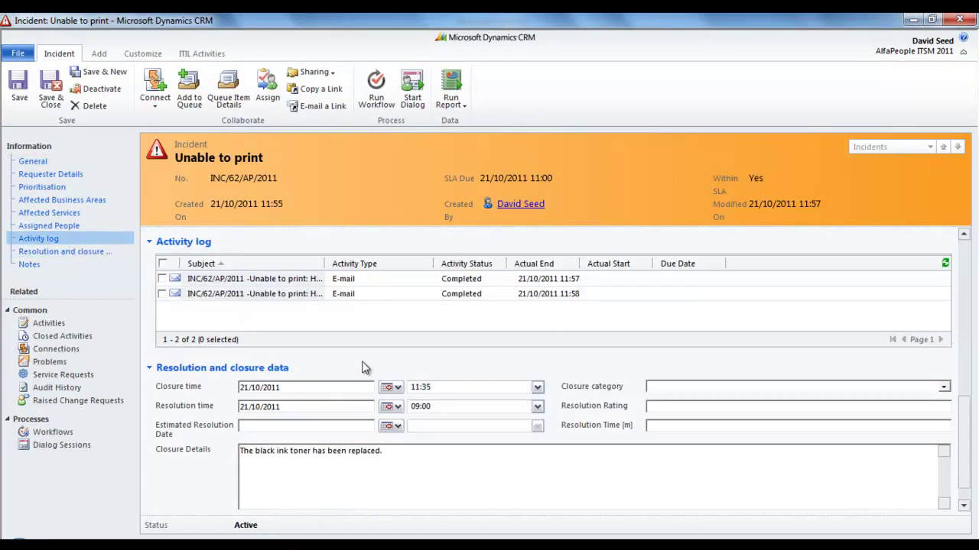
pyautogui.click(673, 389)
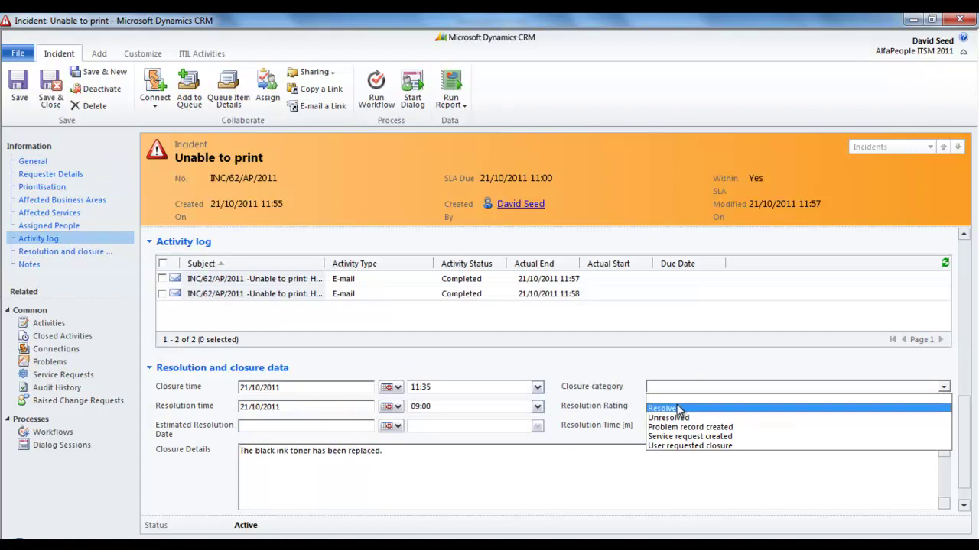
pyautogui.click(676, 407)
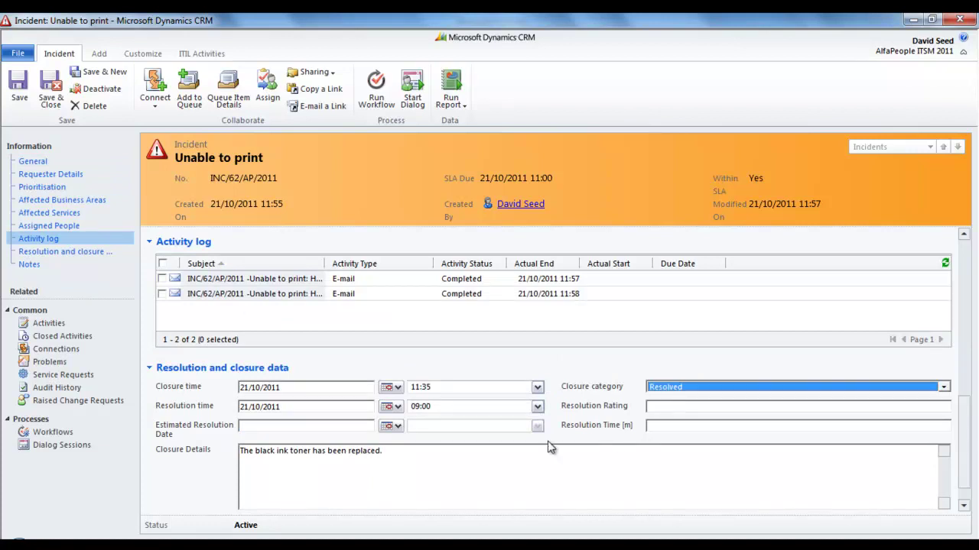
pyautogui.click(47, 95)
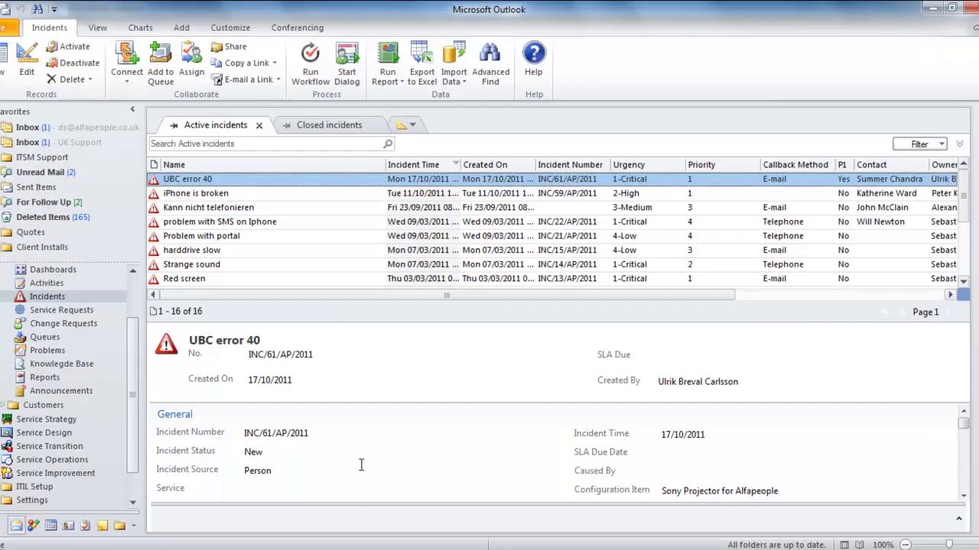
# Step: Switch to the Closed incidents list view
pyautogui.click(330, 127)
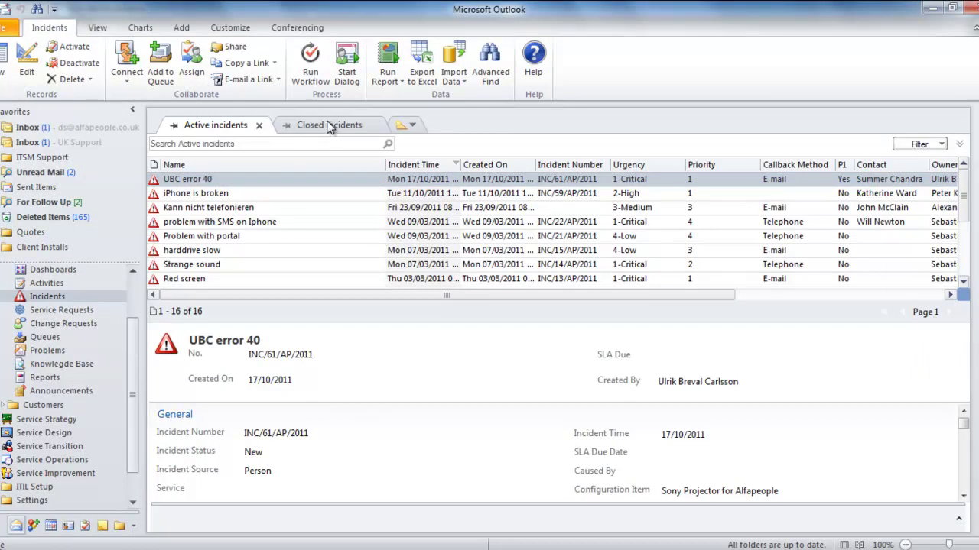